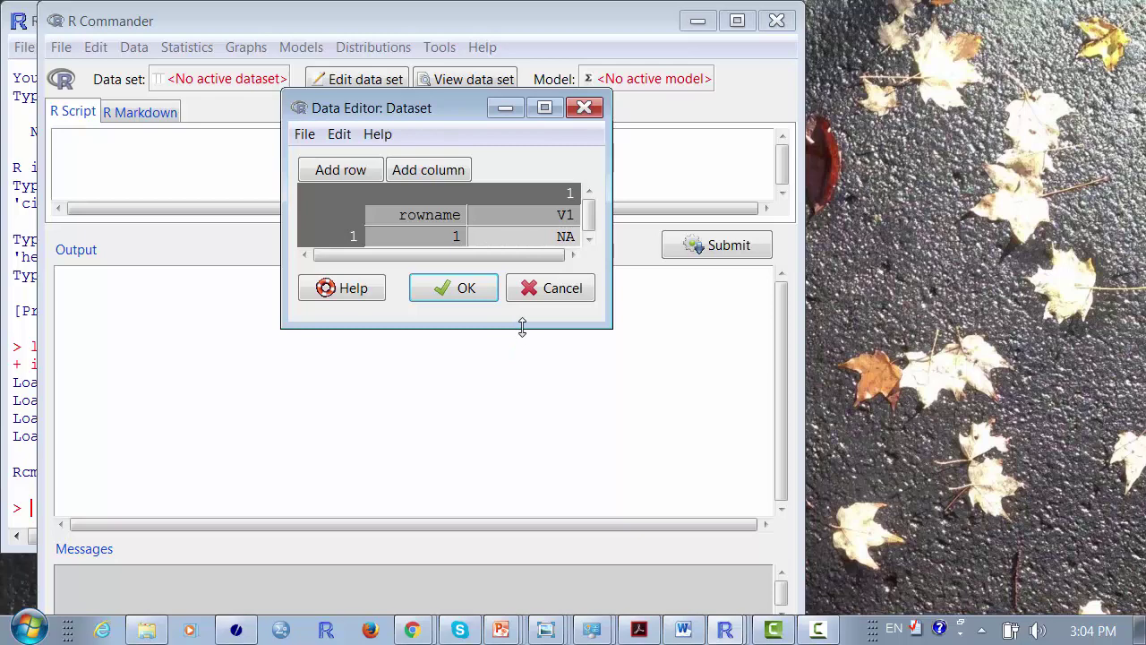
Step: Enlarge the data editor window and add rows until the new dataset has ten rows
drag(519, 329, 528, 463)
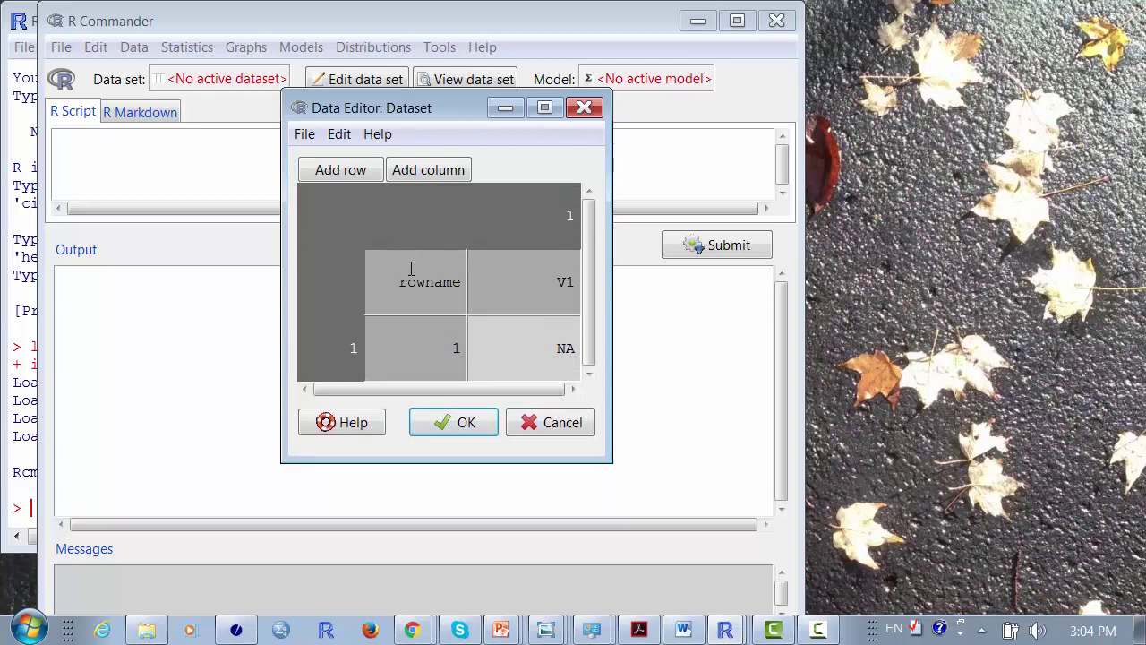
click(358, 177)
click(358, 177)
click(359, 177)
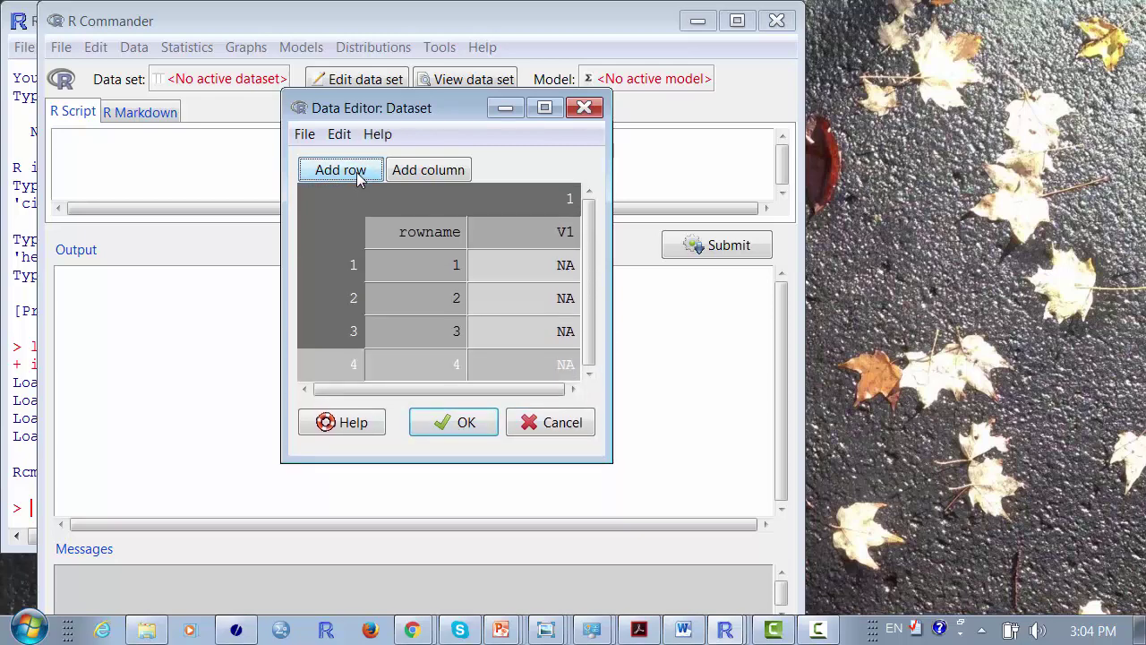
click(358, 178)
click(358, 177)
click(358, 177)
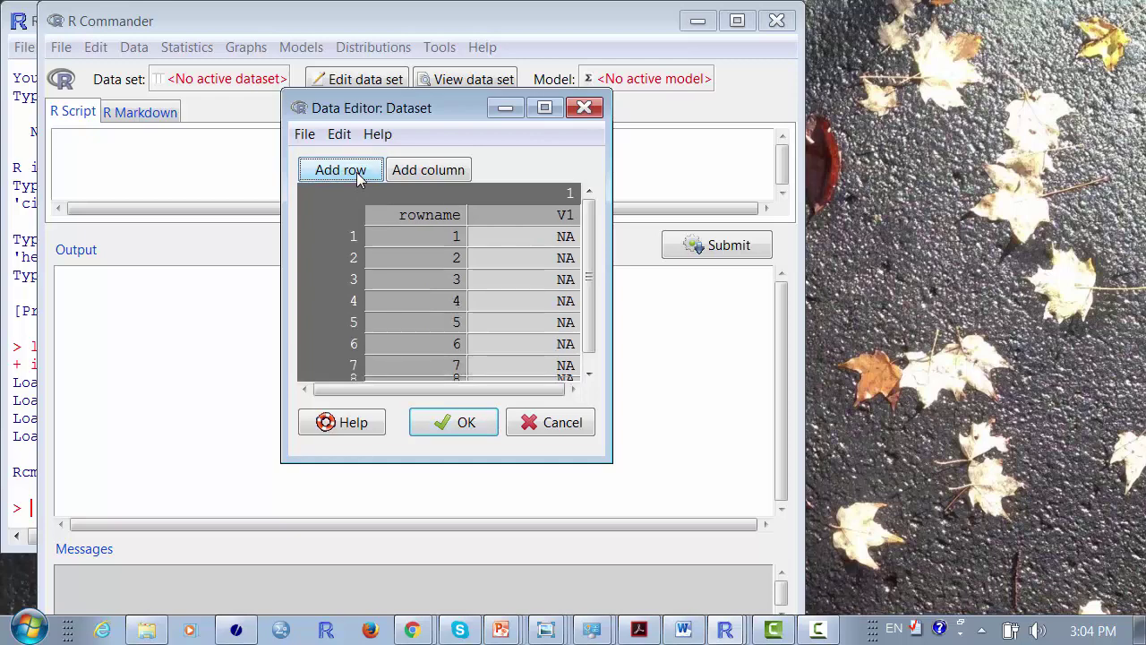
click(358, 177)
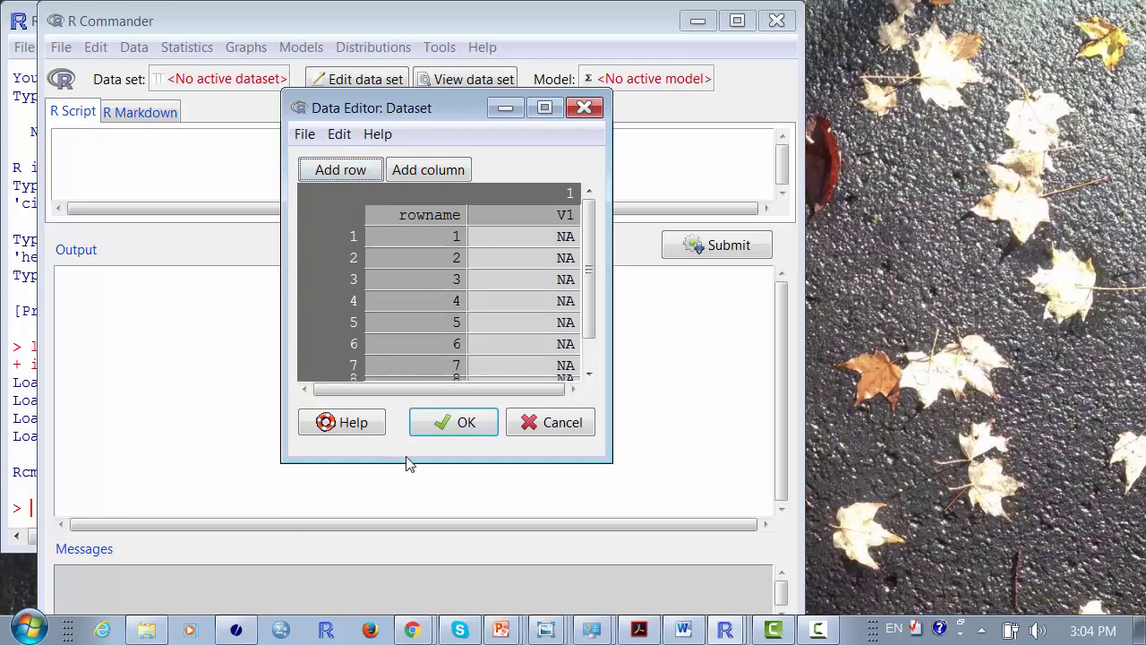
drag(405, 462, 416, 555)
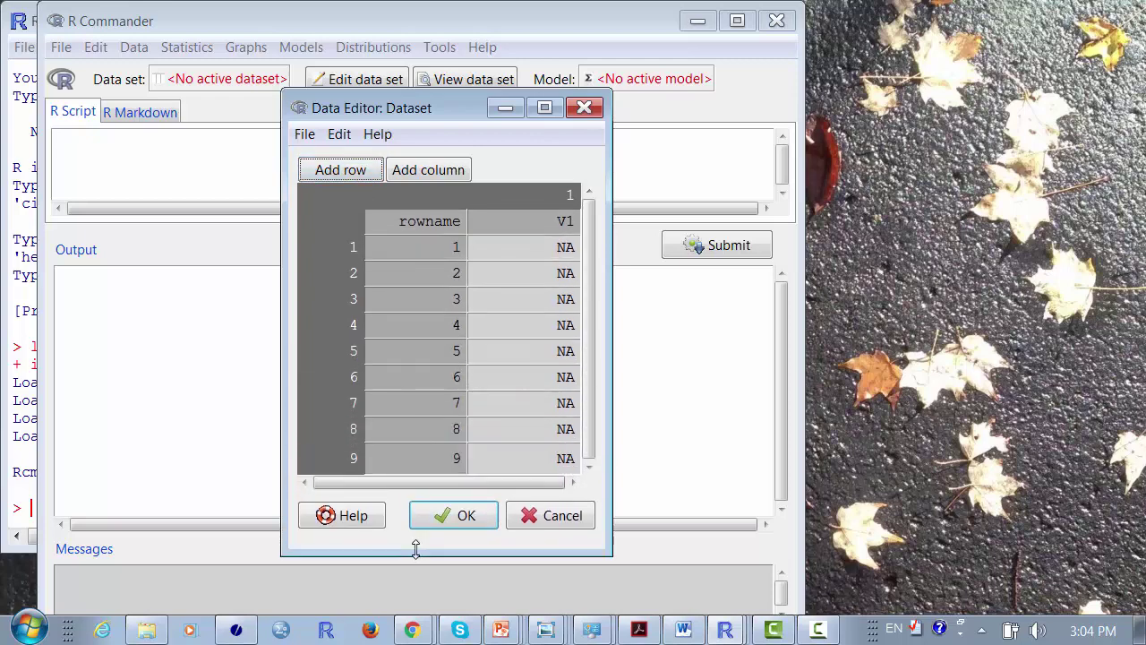
click(367, 170)
Step: Rename the variable V1 as weight
click(552, 220)
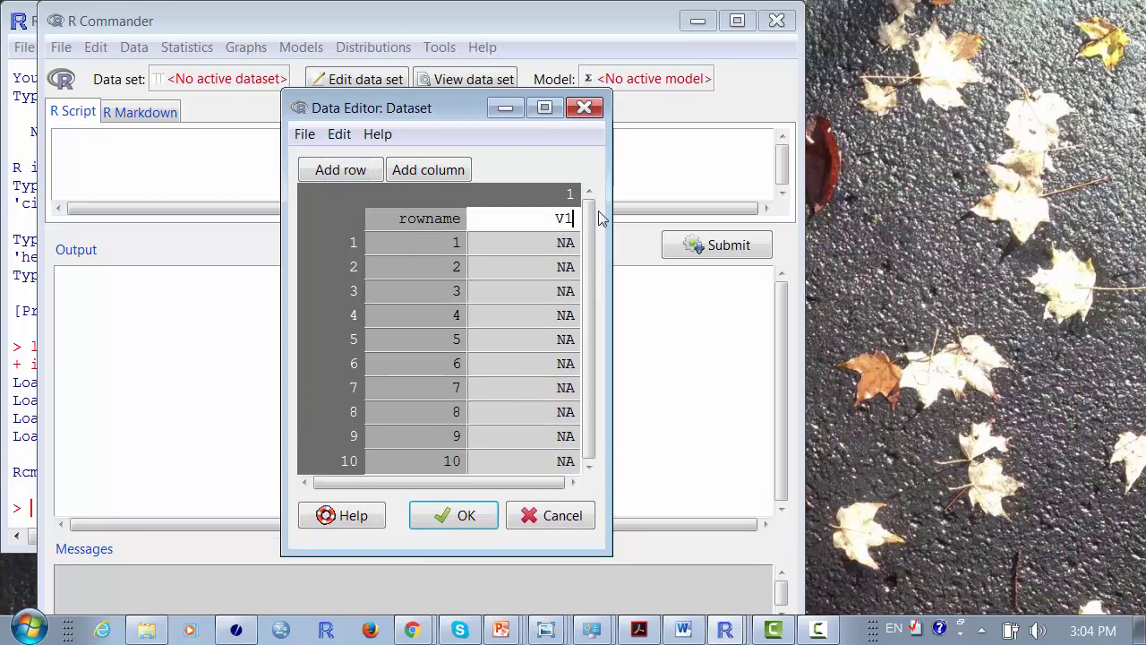
key(BackSpace)
key(BackSpace)
text(weight)
Step: Fill the weight column with 73.80, 50, 101.4, 67.2, 102, 97.8, 81, 93.4, 63.2 and 70, and accept the dataset
click(564, 242)
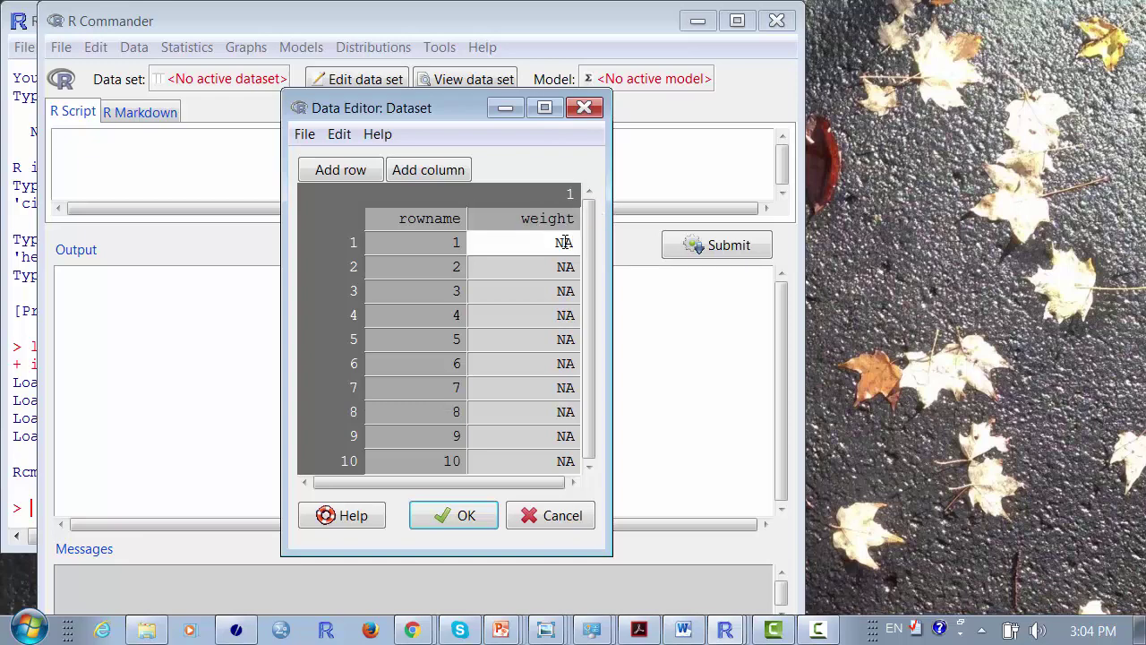
key(BackSpace)
key(BackSpace)
text(73.80)
key(Return)
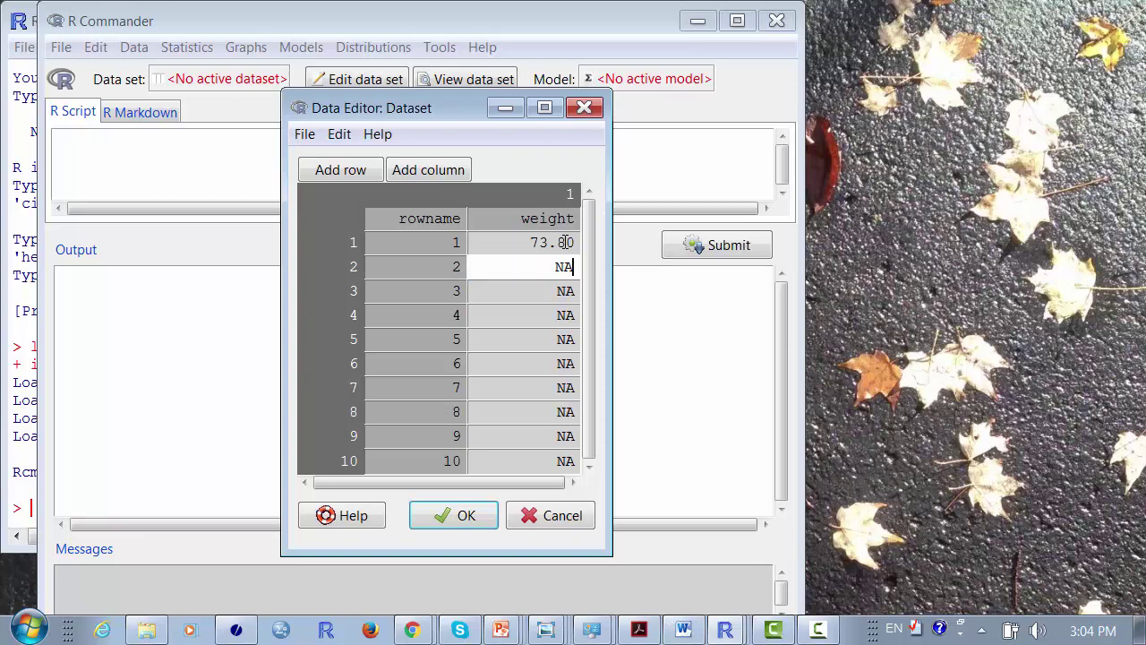
text(50 101.4 67.2 102 97.8 81 93.4 63.2 70)
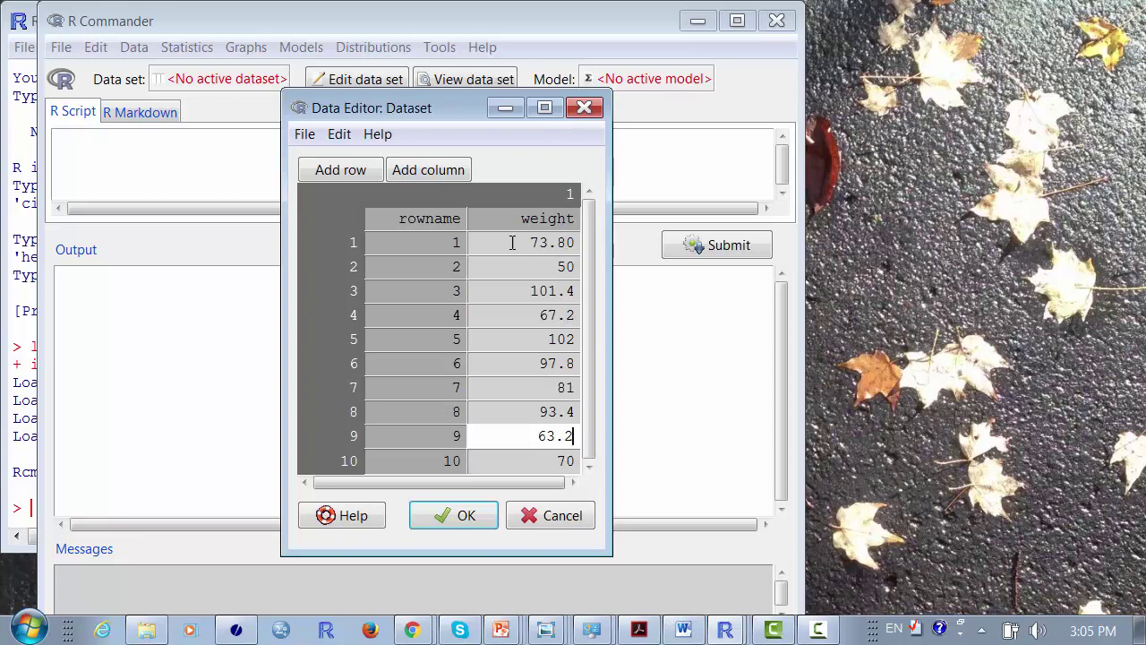
click(475, 525)
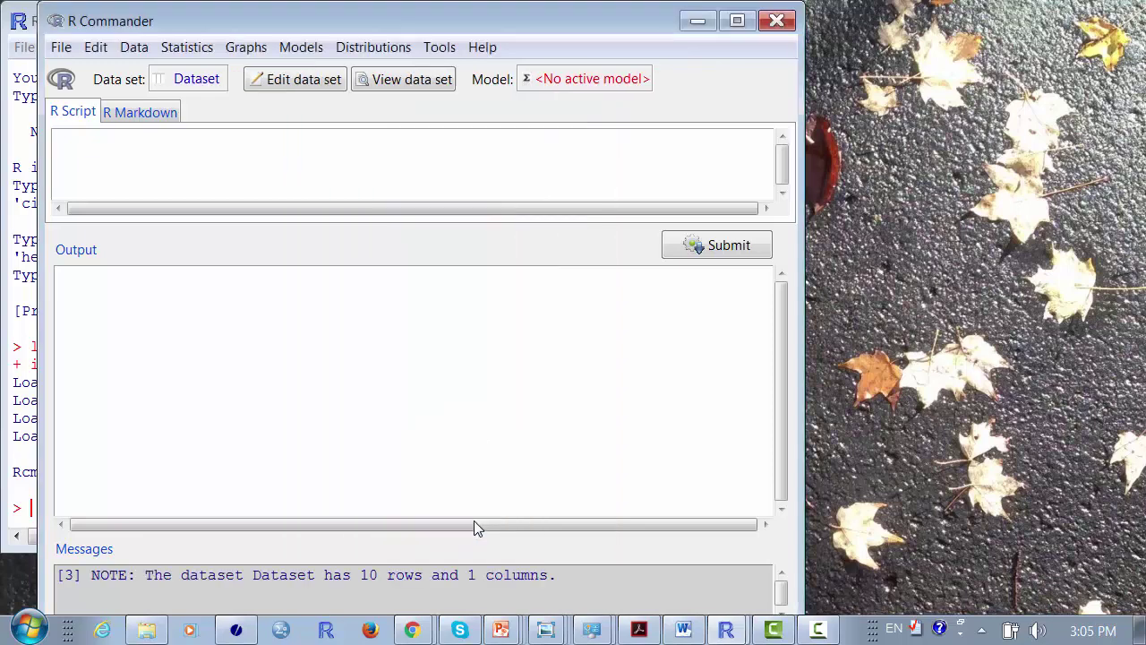
Step: View the active dataset to check the entered weights, and close the viewer
click(414, 83)
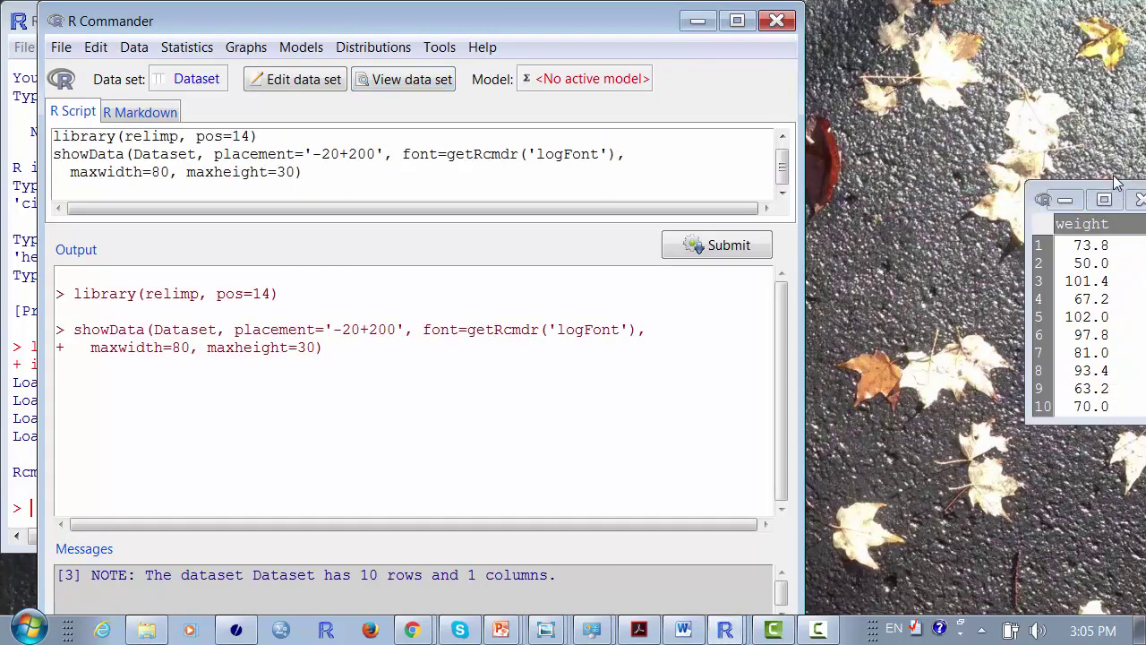
click(1114, 184)
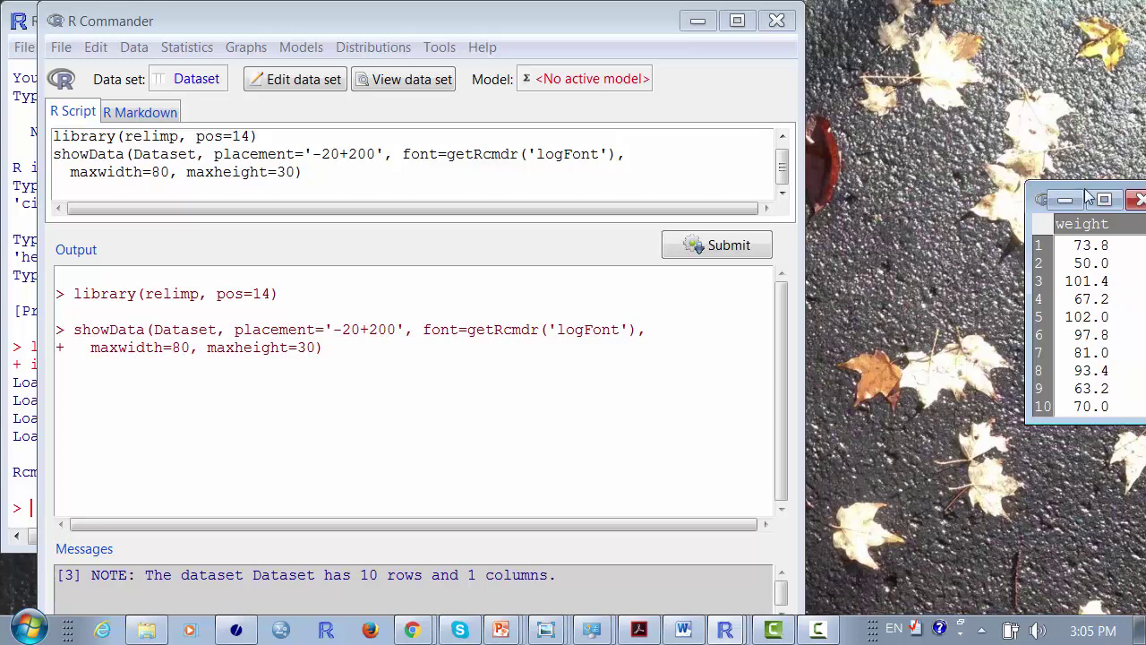
drag(1087, 196, 679, 144)
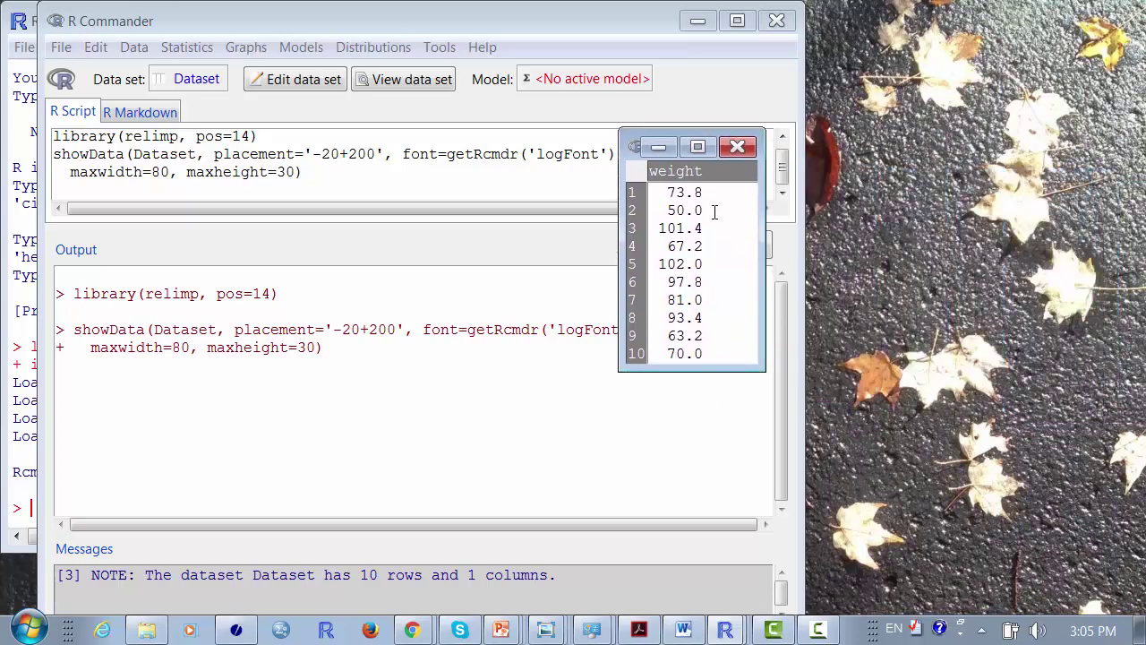
click(739, 148)
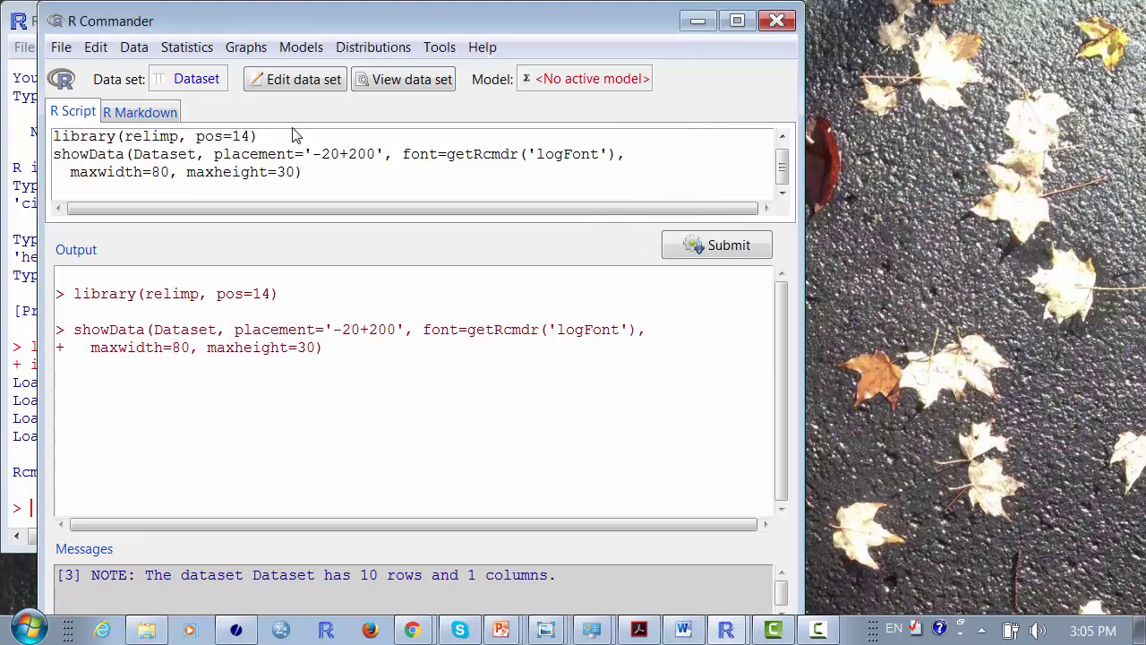
Step: Run a single-sample t-test on weight with a two-sided alternative, null hypothesis mu = 0.0 and confidence level .95
click(190, 49)
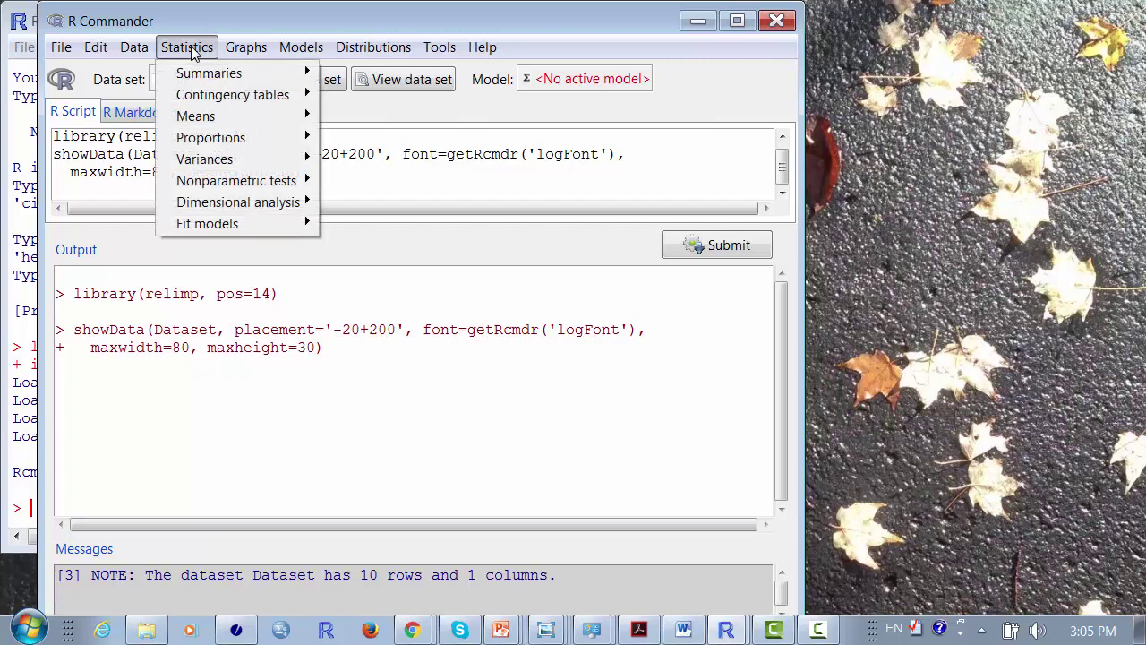
mouse_move(197, 118)
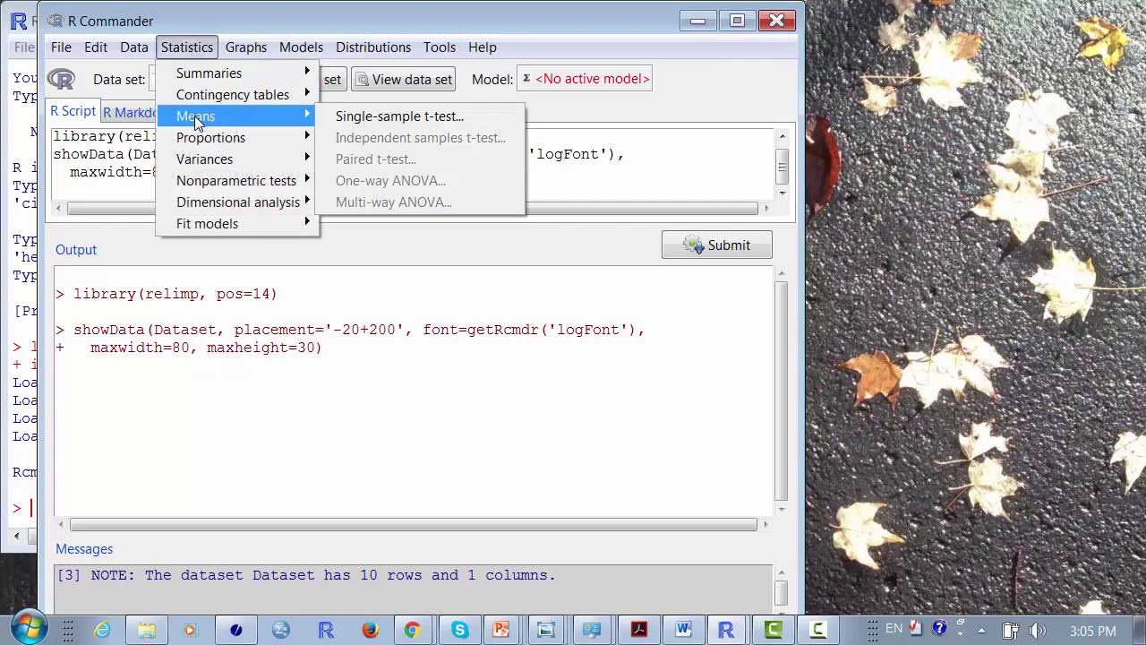
click(365, 118)
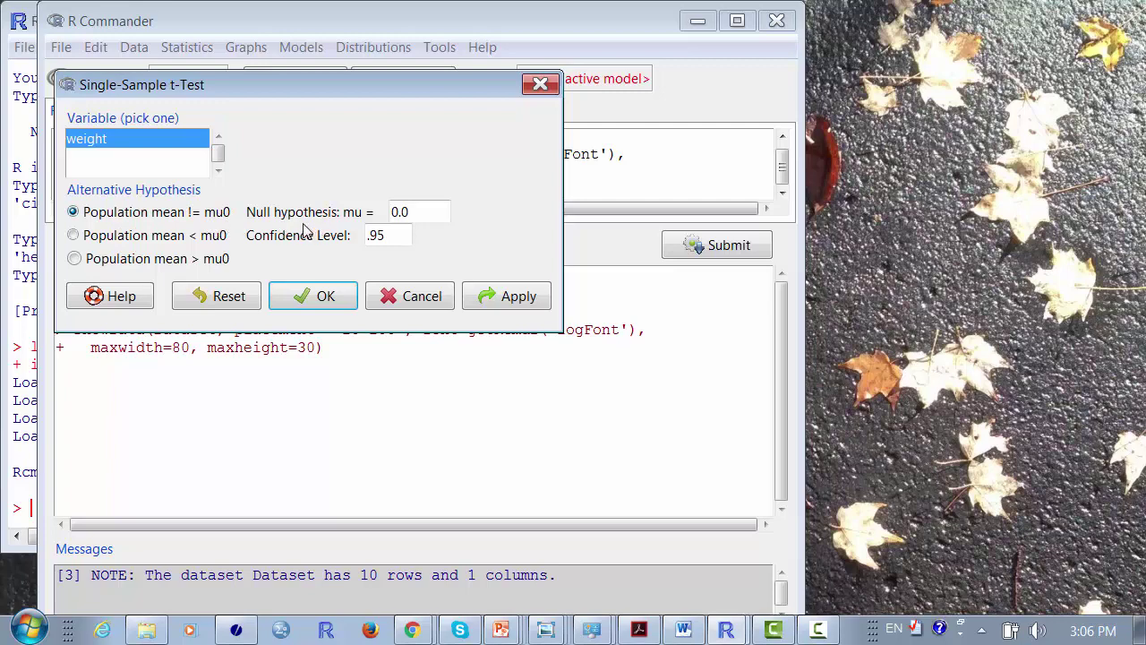
click(408, 217)
drag(391, 240, 358, 238)
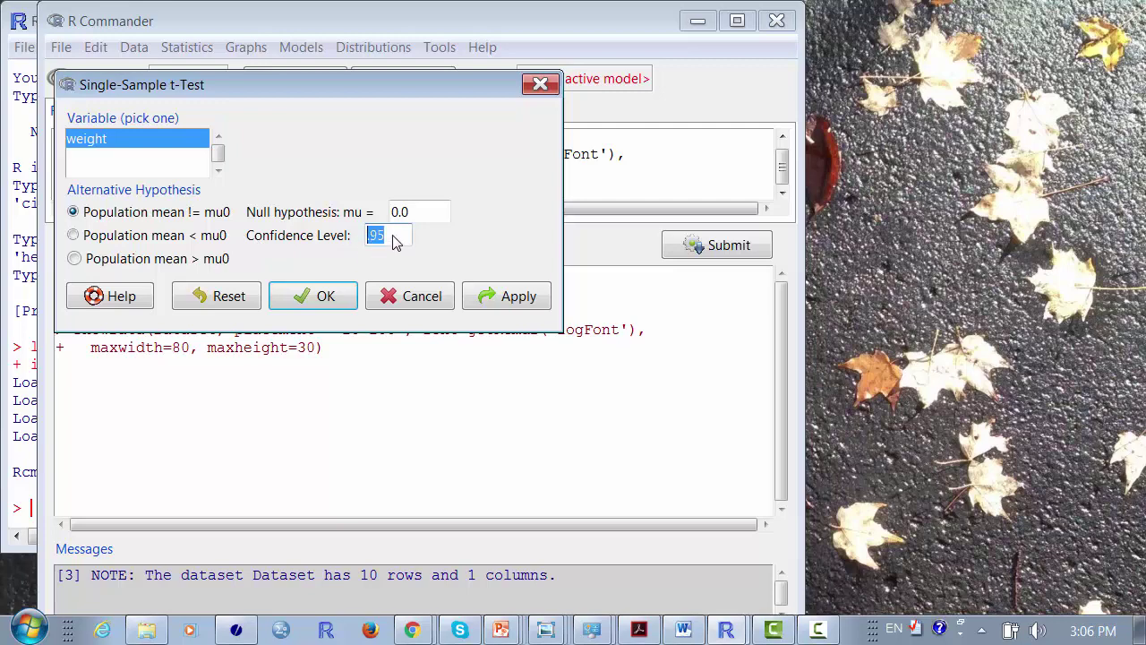
click(394, 242)
click(327, 302)
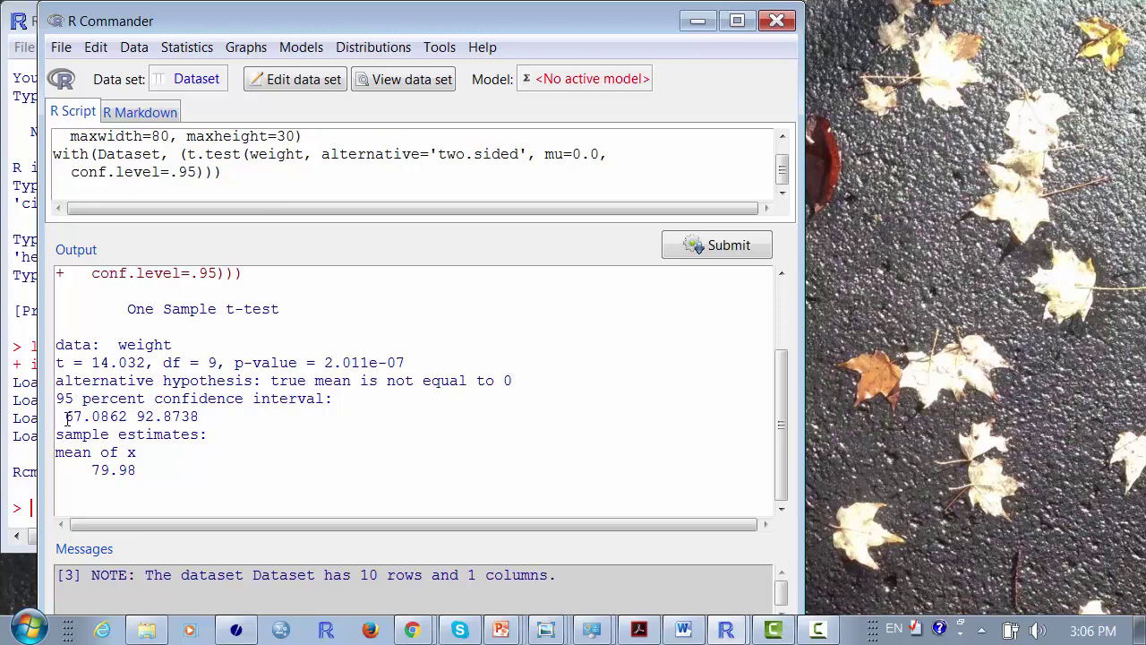
Step: Examine the 95 percent confidence interval and the sample mean in the t-test output
drag(64, 416, 203, 416)
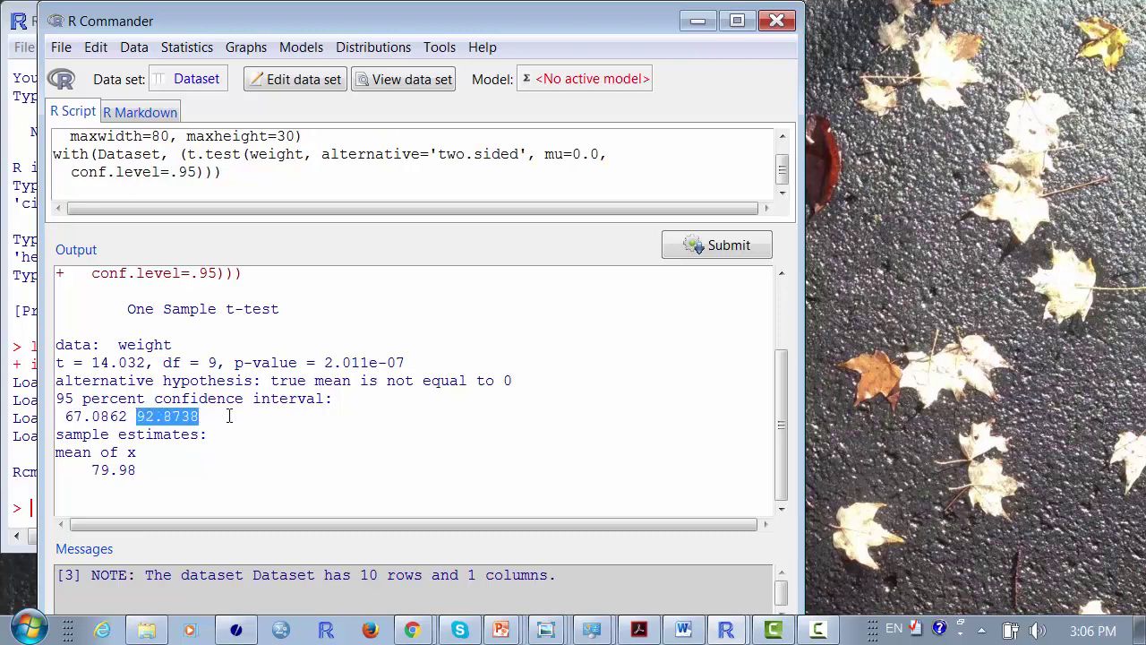
click(229, 415)
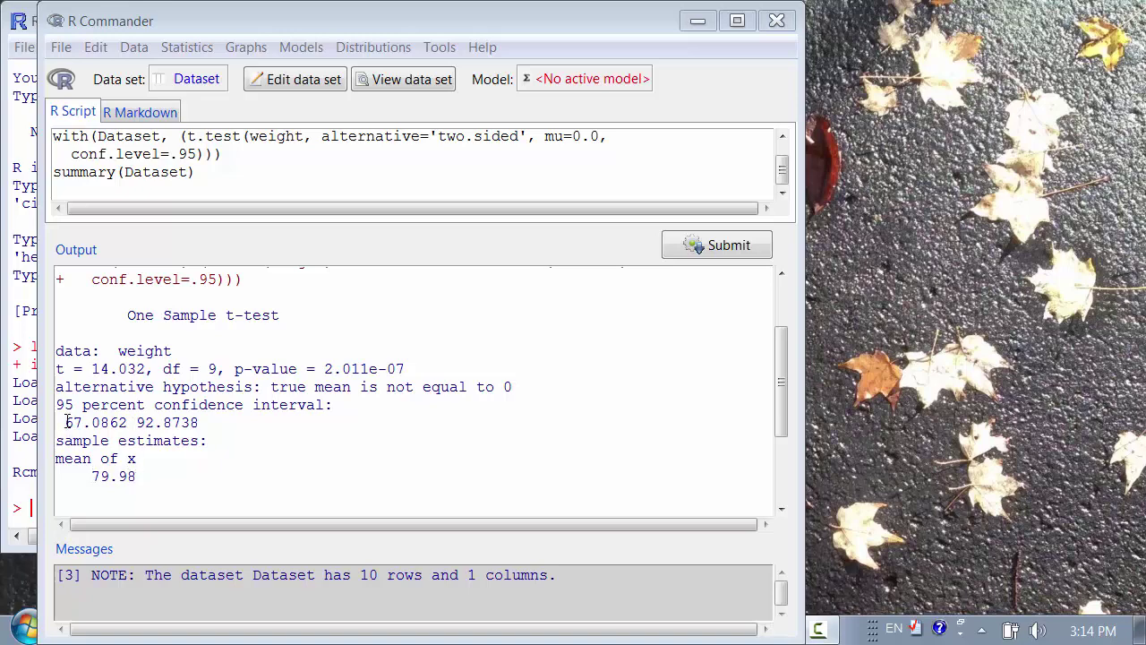
drag(65, 422, 200, 422)
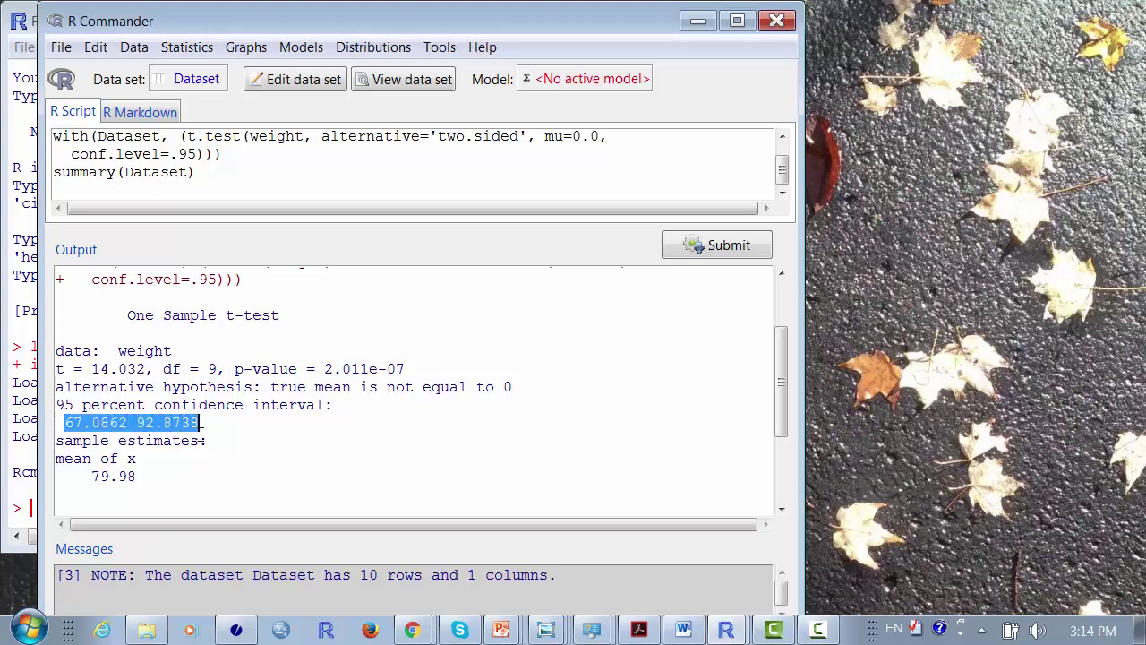
click(206, 453)
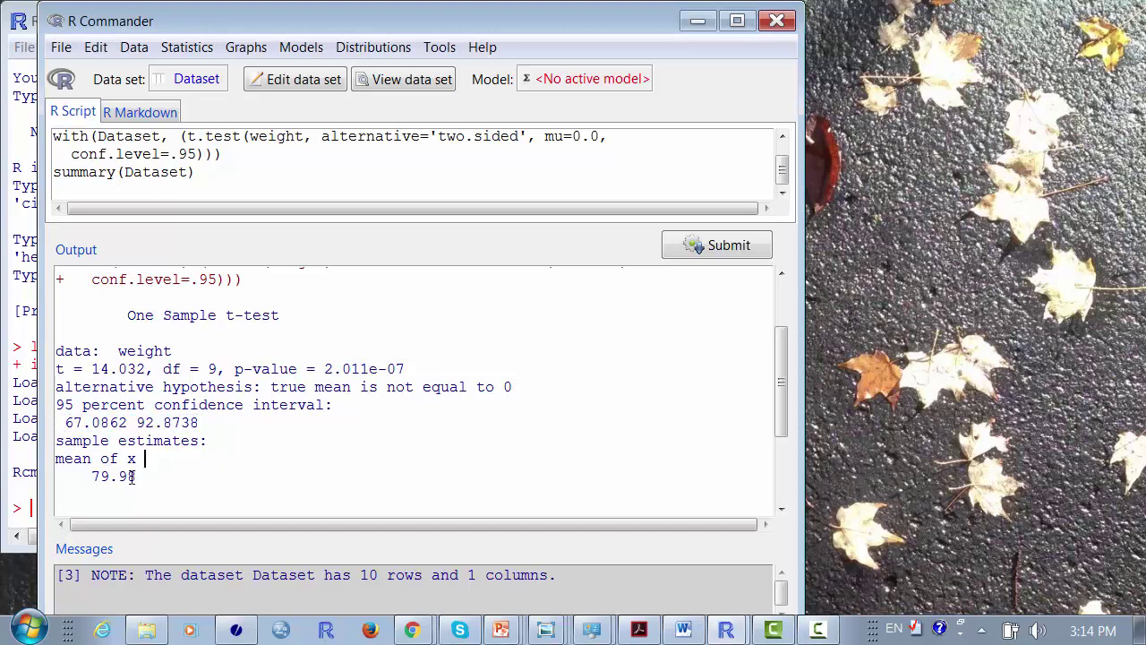
drag(136, 476, 91, 475)
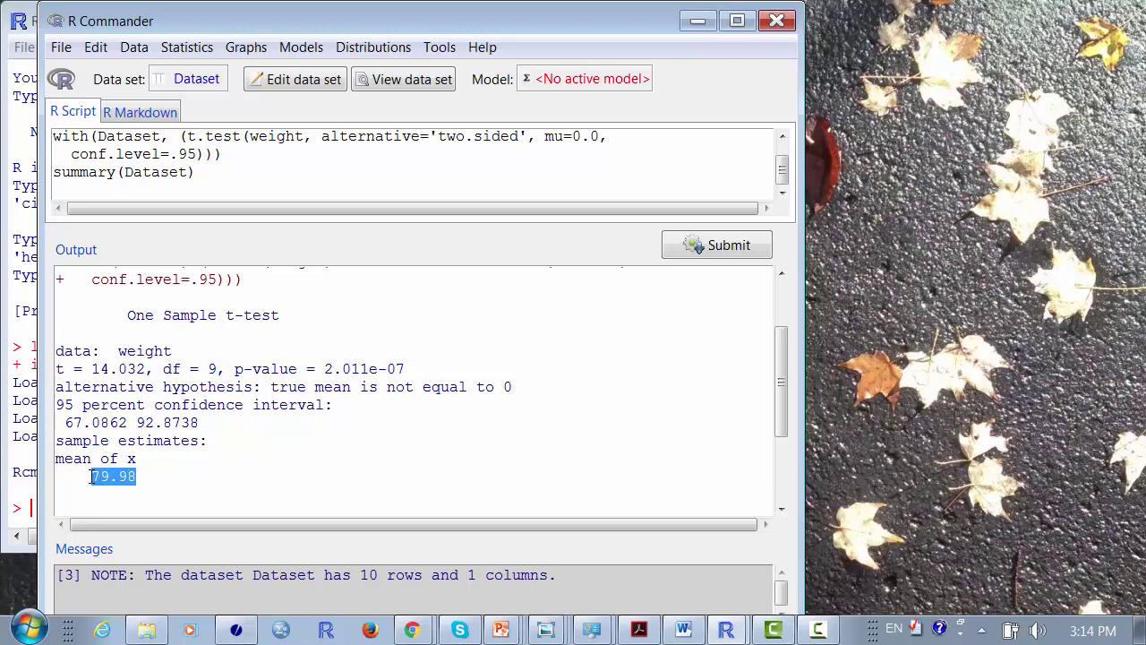
click(161, 475)
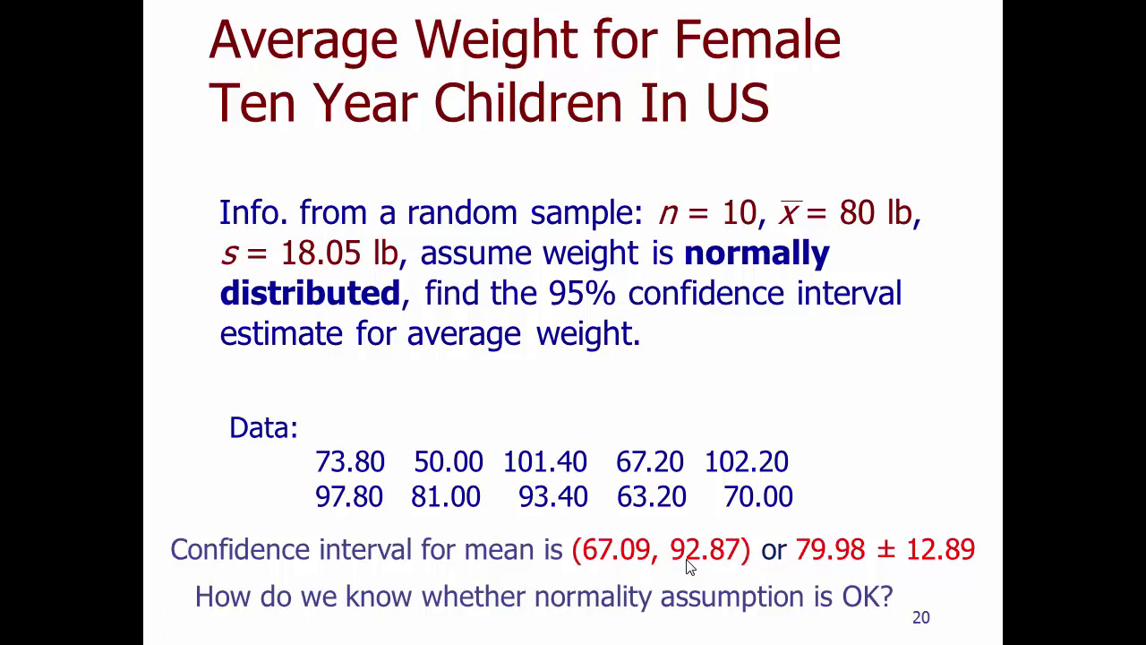
Step: Switch from the slides back to R Commander and run the Shapiro-Wilk test of normality on weight
key(alt+Tab)
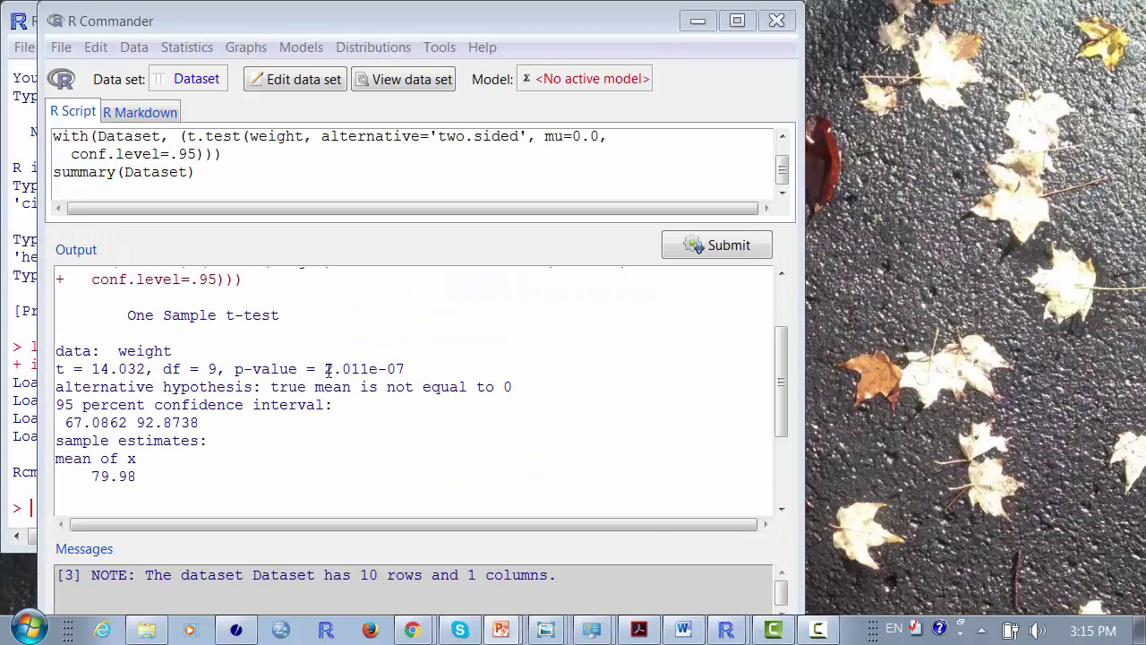
click(183, 48)
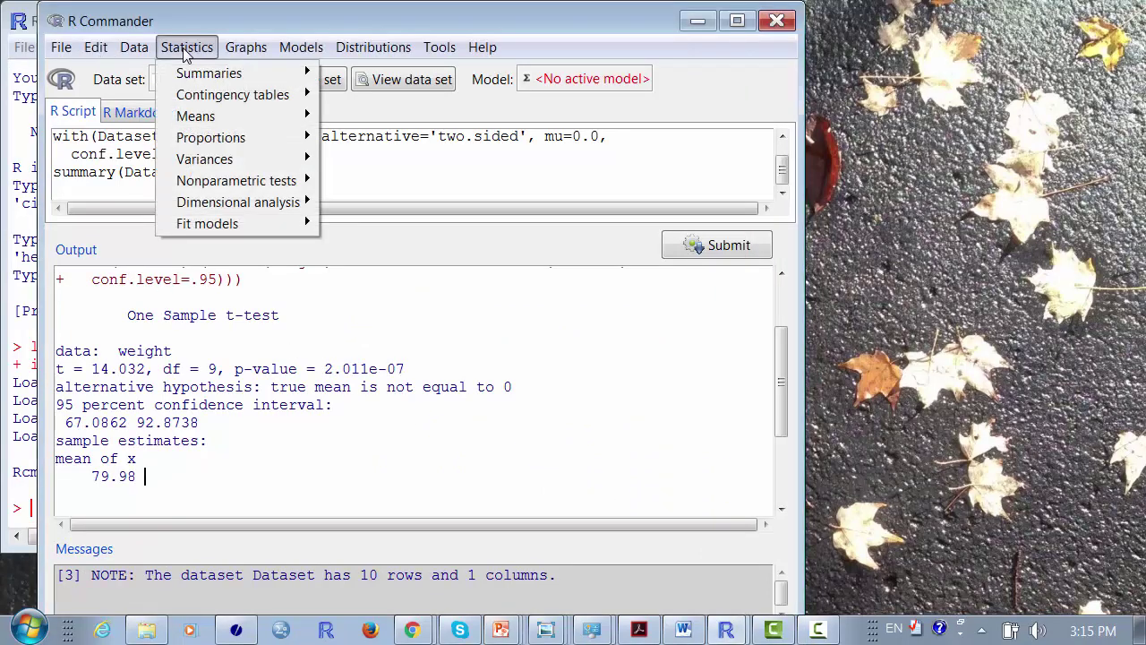
mouse_move(192, 73)
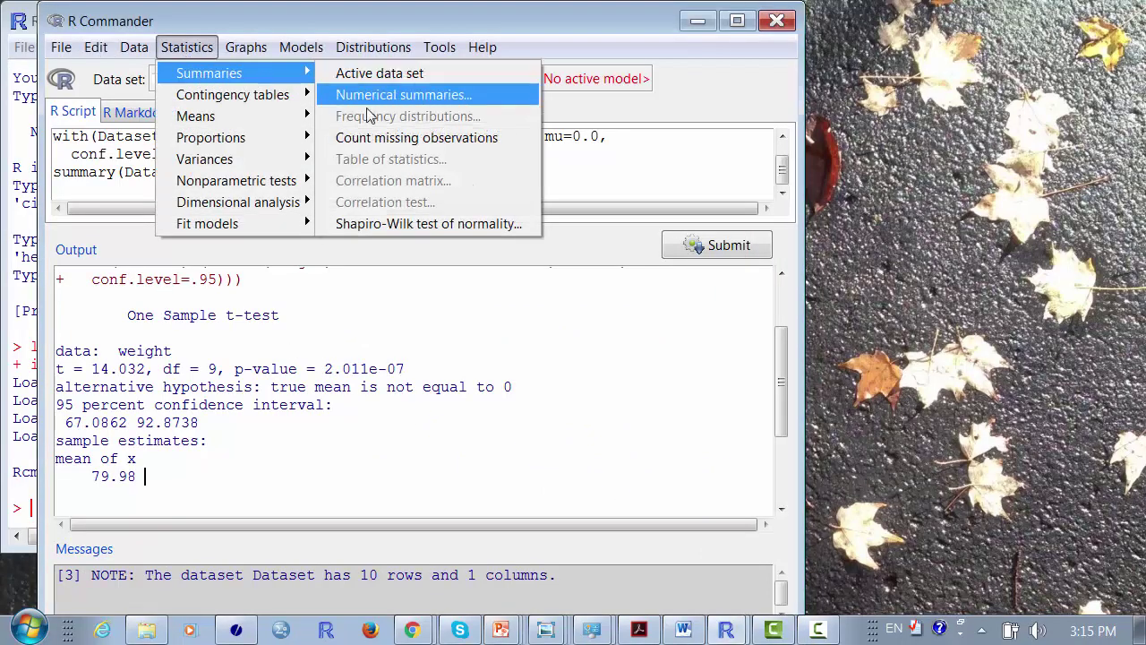
click(373, 225)
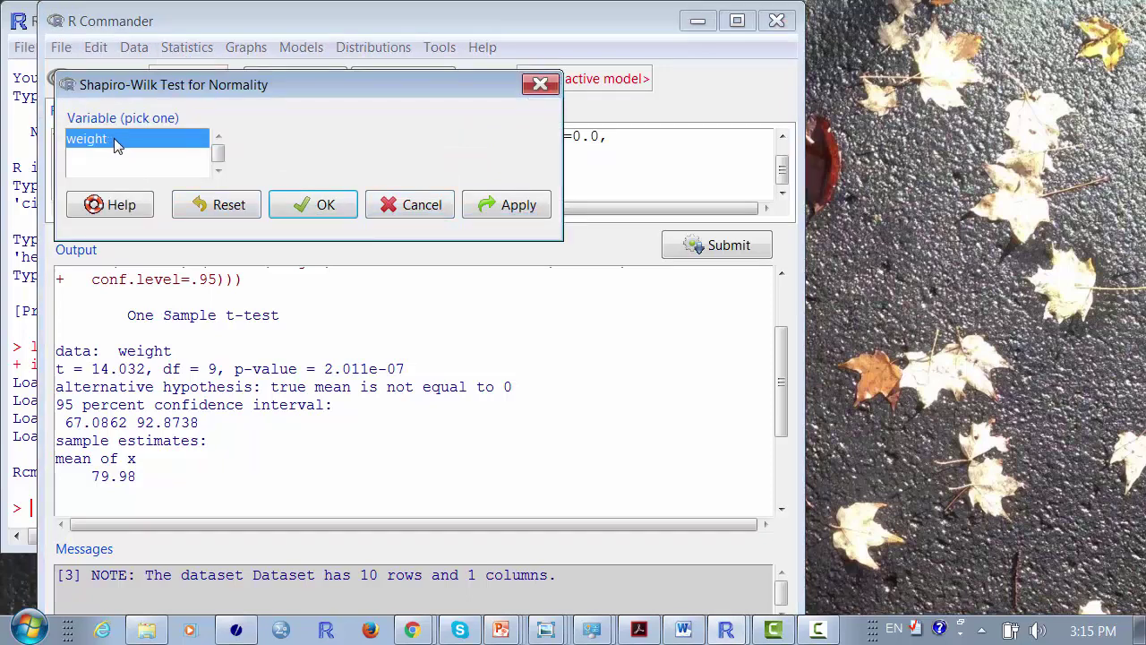
click(324, 211)
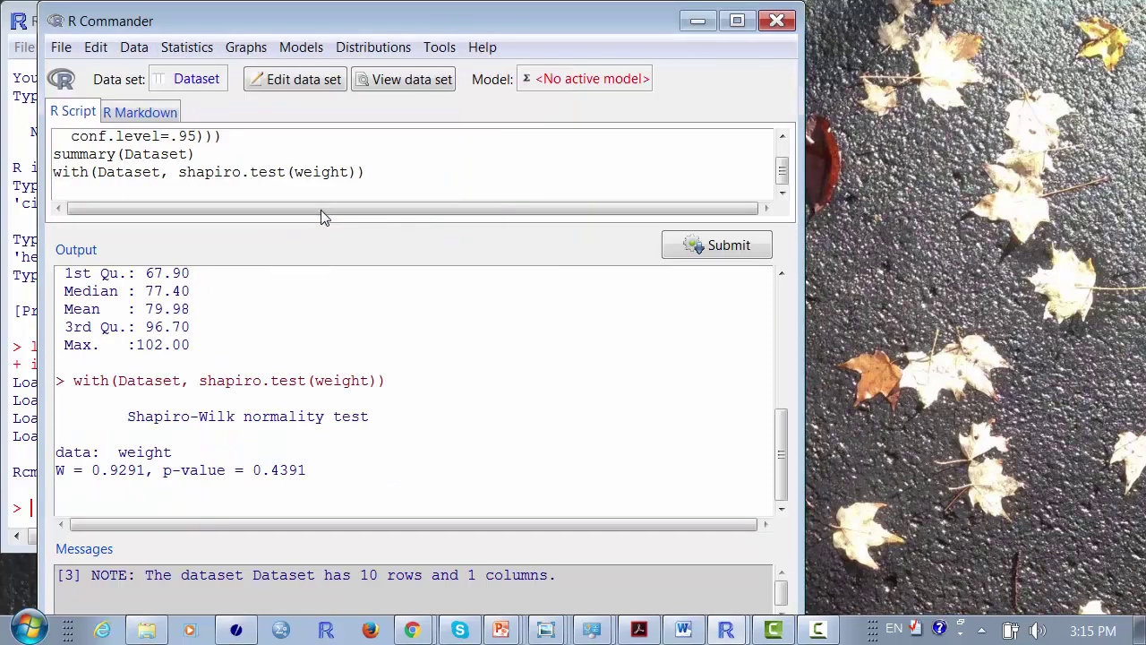